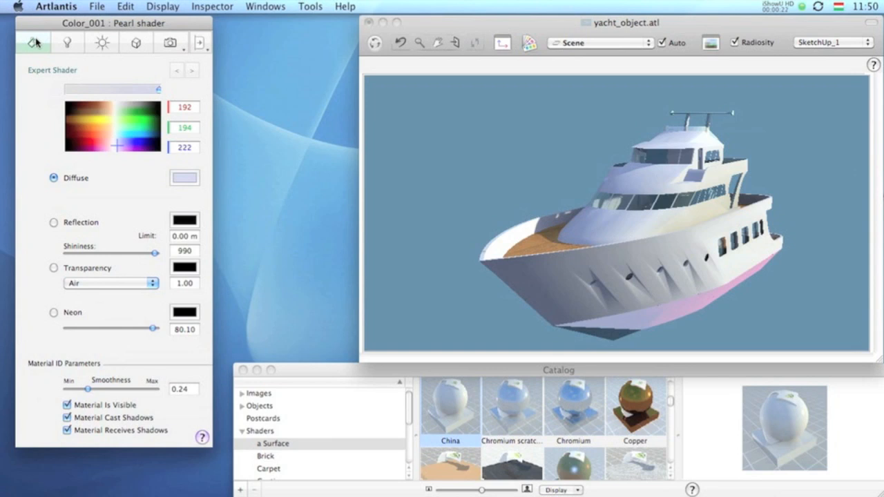
Apply the China shader from the catalog to the yacht's hull
left_click_drag(547, 290, 546, 291)
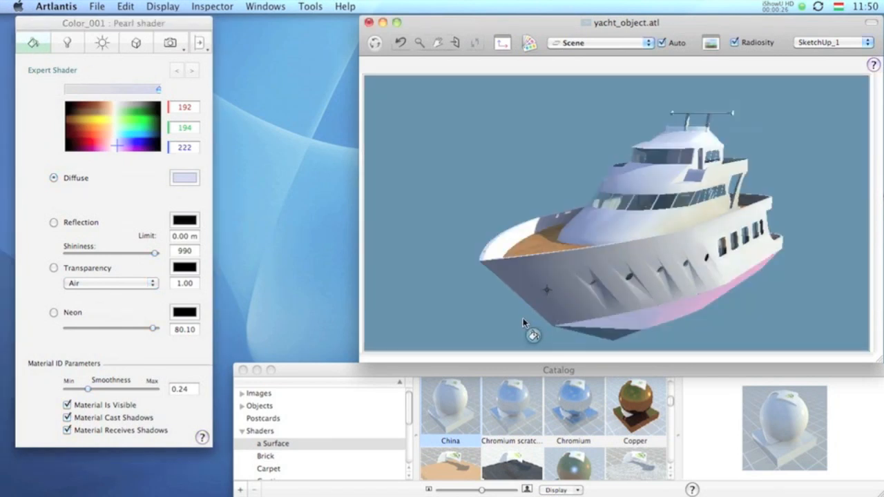
left_click(500, 371)
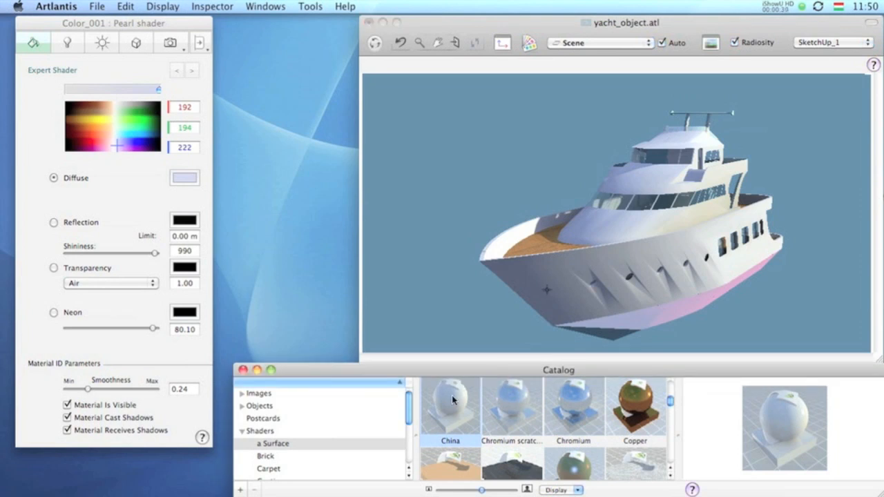
left_click_drag(453, 400, 636, 326)
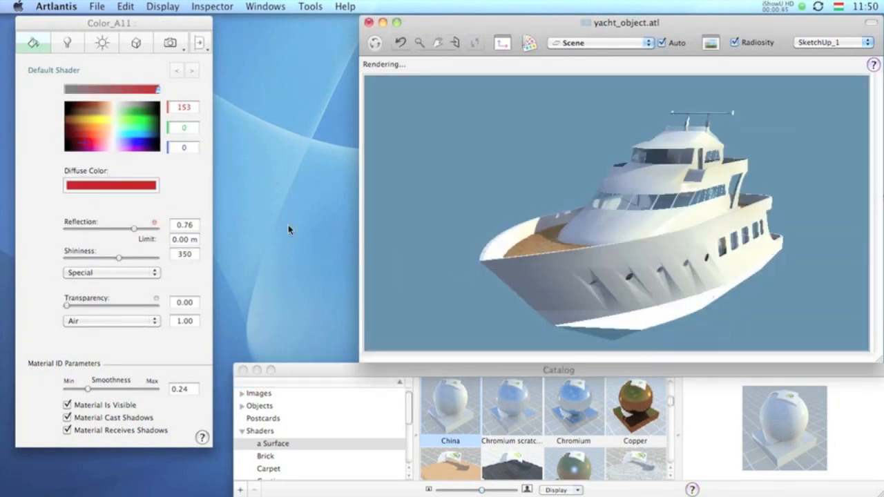
Lower the reflection of the red shader on the bottom of the hull, and select the bow deck's wood floor shader
left_click_drag(135, 228, 86, 229)
left_click(427, 232)
left_click(533, 242)
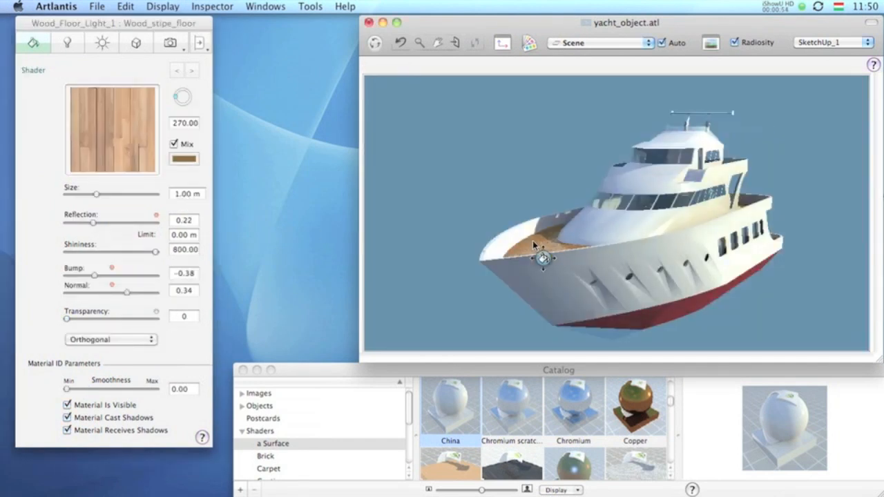
Show the list of perspective views and activate the SketchUp view
left_click(170, 43)
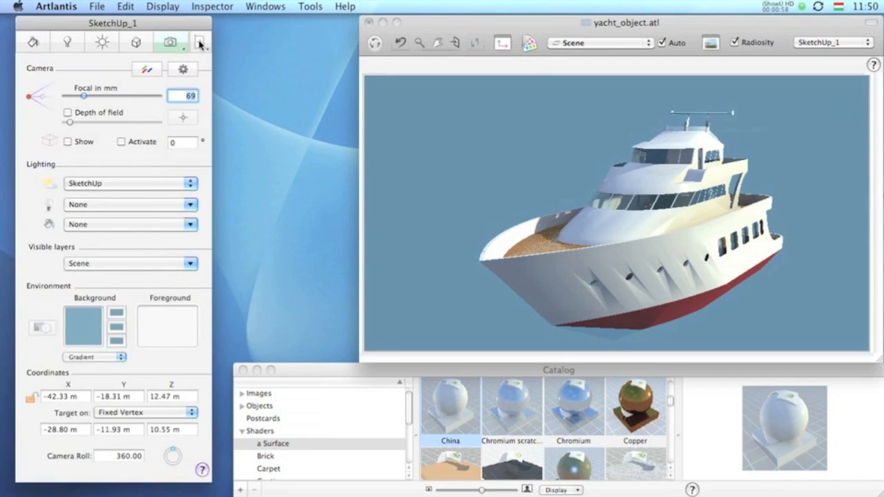
left_click(200, 43)
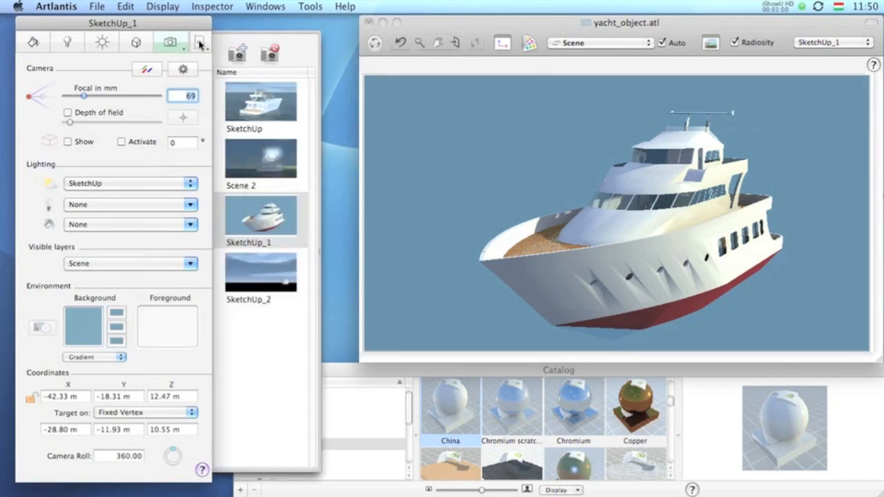
left_click(250, 95)
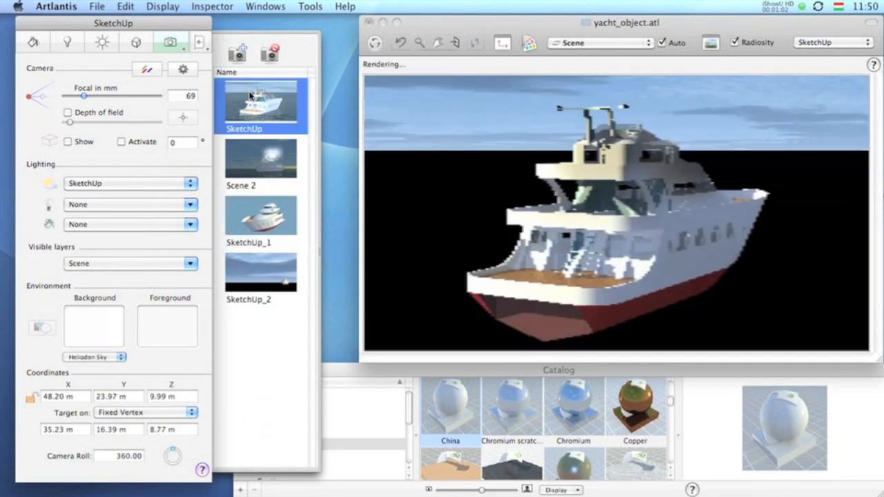
Turn on the infinite ground in the scene information
left_click(420, 237)
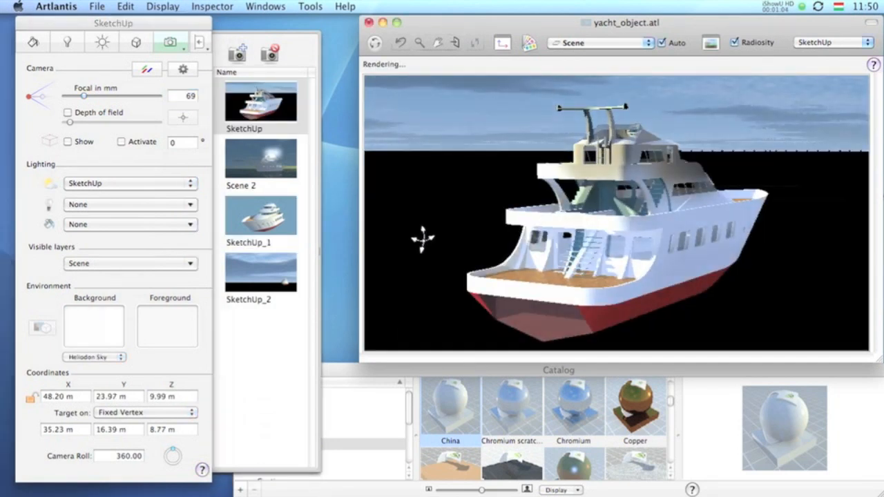
key("super+i")
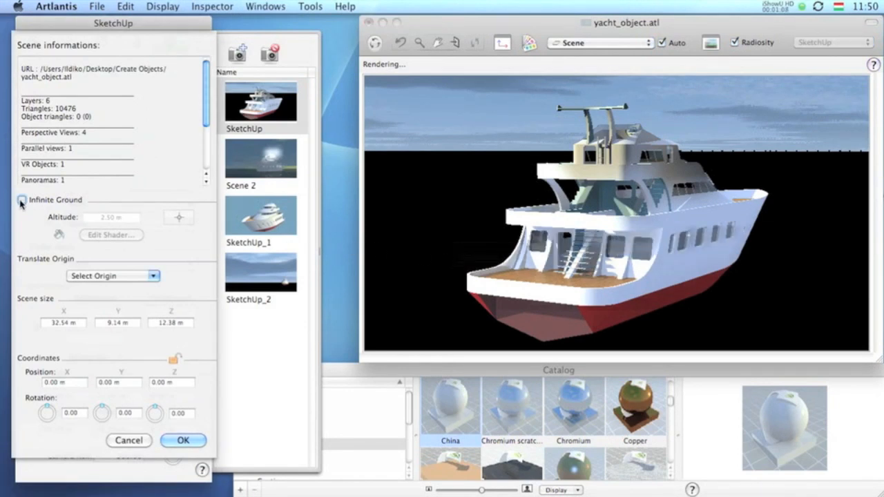
left_click(22, 200)
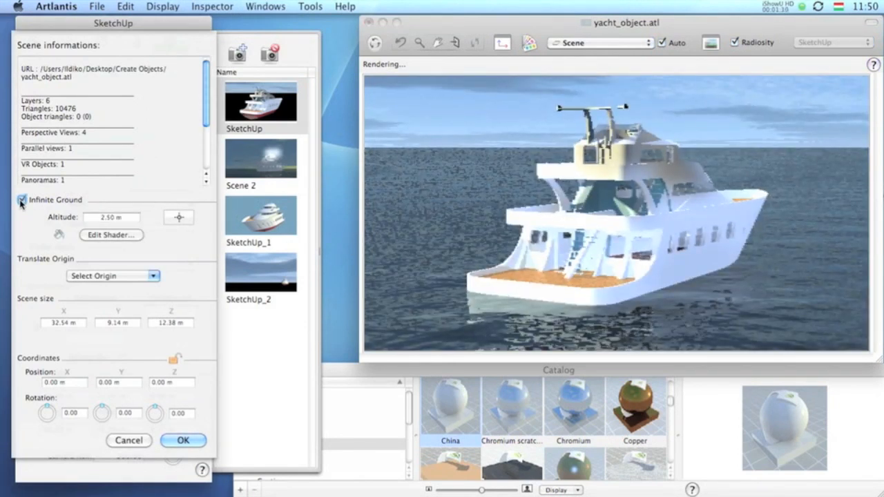
Set the scene size in Z to 13 m and apply the scene information changes
left_click(164, 323)
type("13")
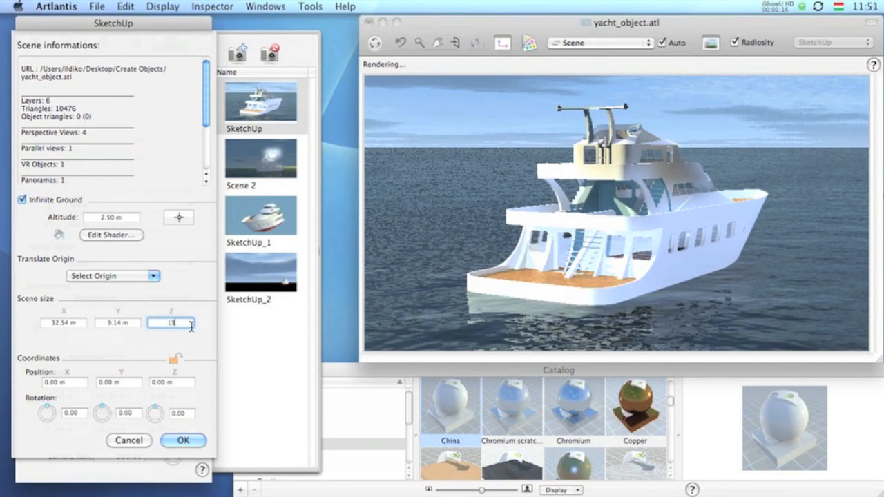
left_click(129, 325)
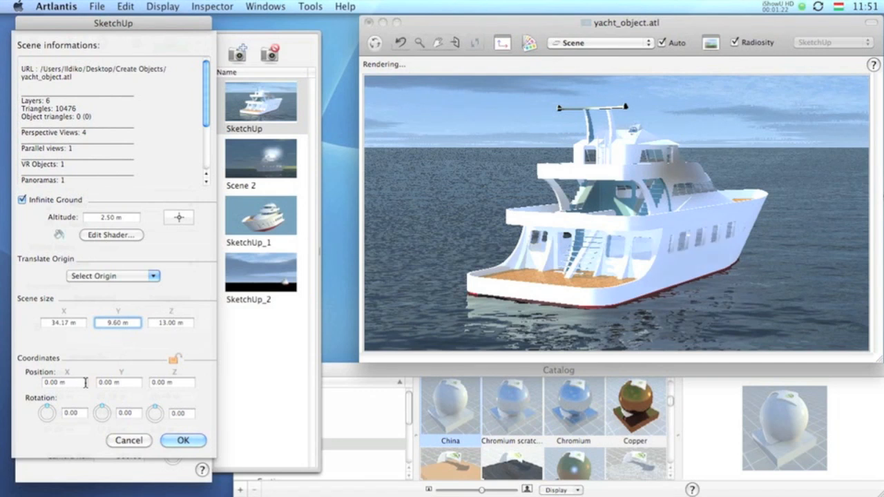
left_click(183, 441)
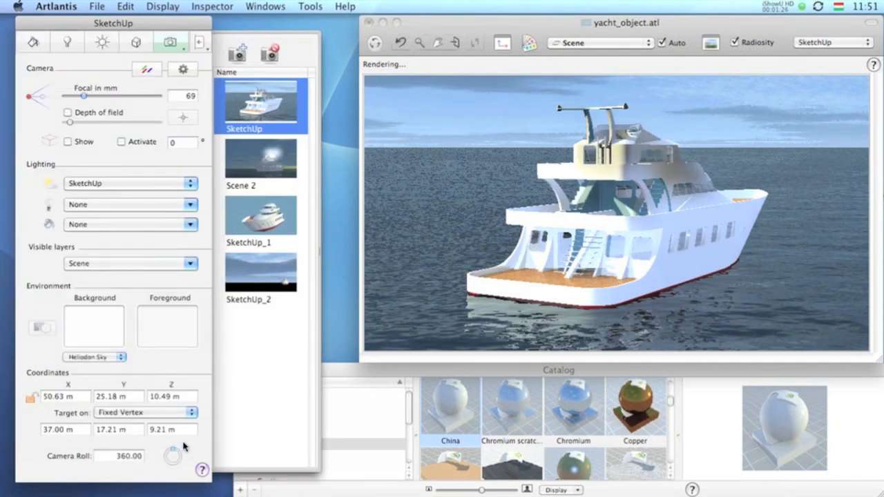
Switch to the Scene 2 view and examine its Interior lights and Exterior lights groups and lighting assignment
left_click(262, 173)
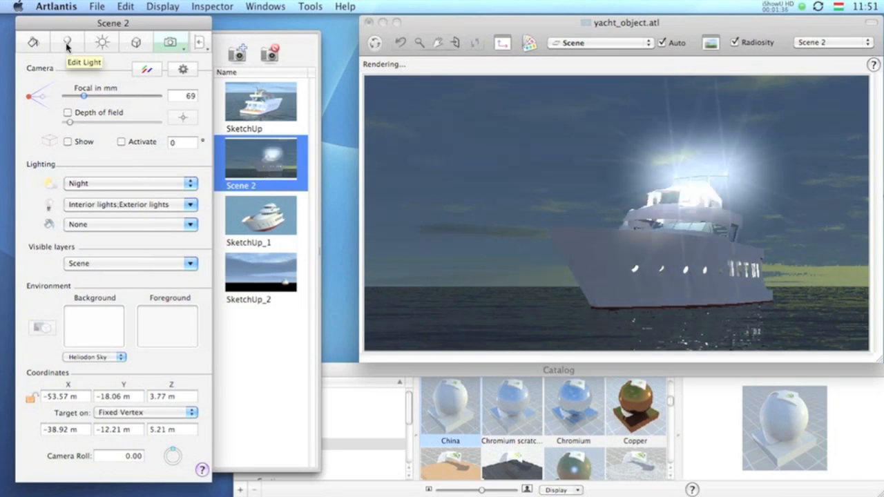
left_click(67, 42)
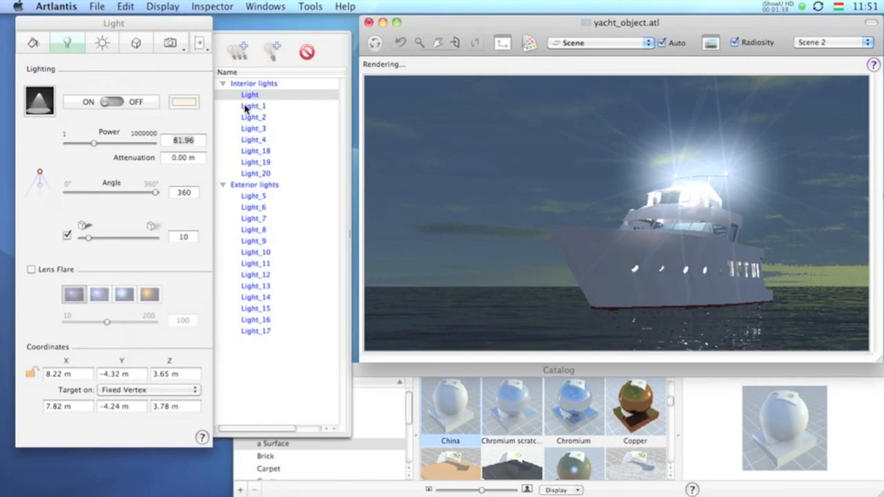
left_click(246, 188)
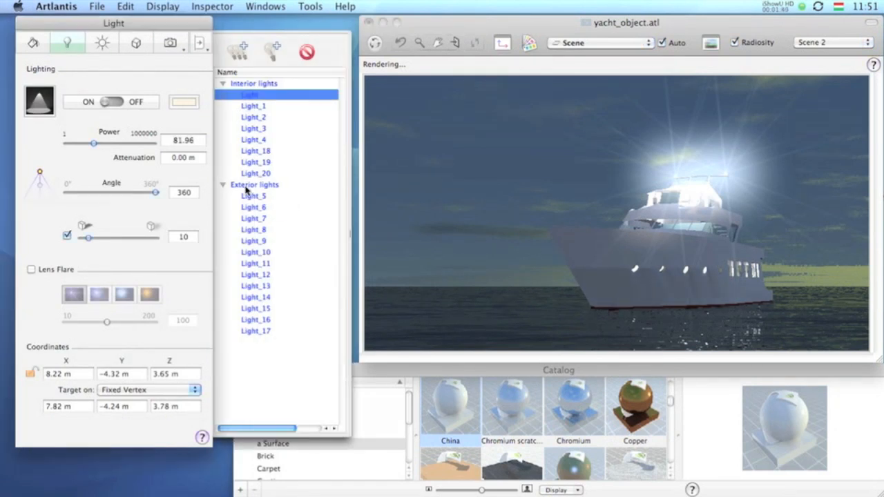
left_click(246, 189)
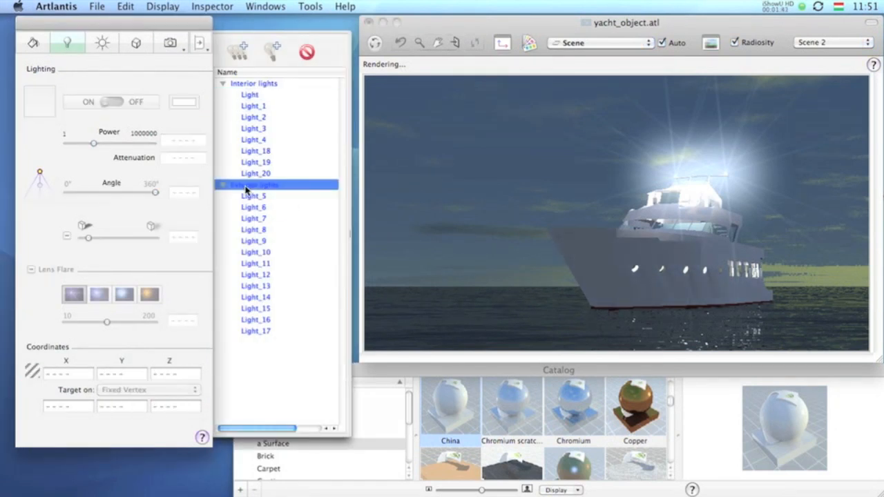
left_click(169, 45)
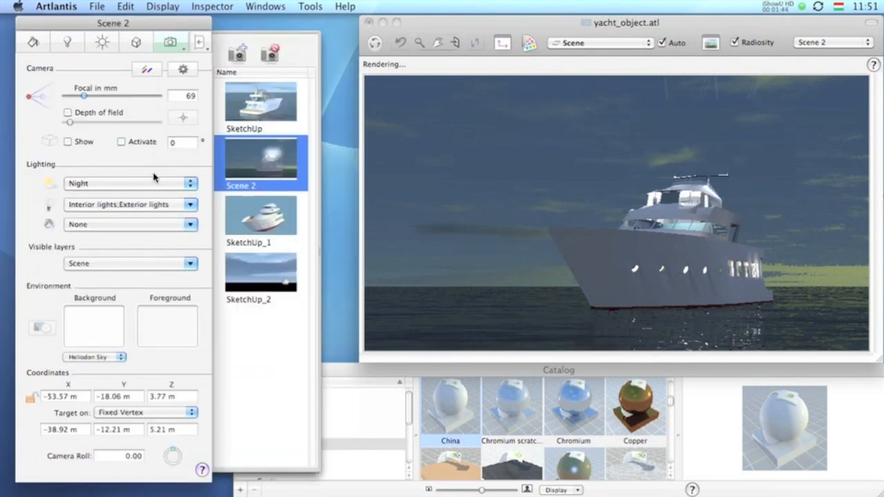
left_click(164, 206)
left_click(163, 206)
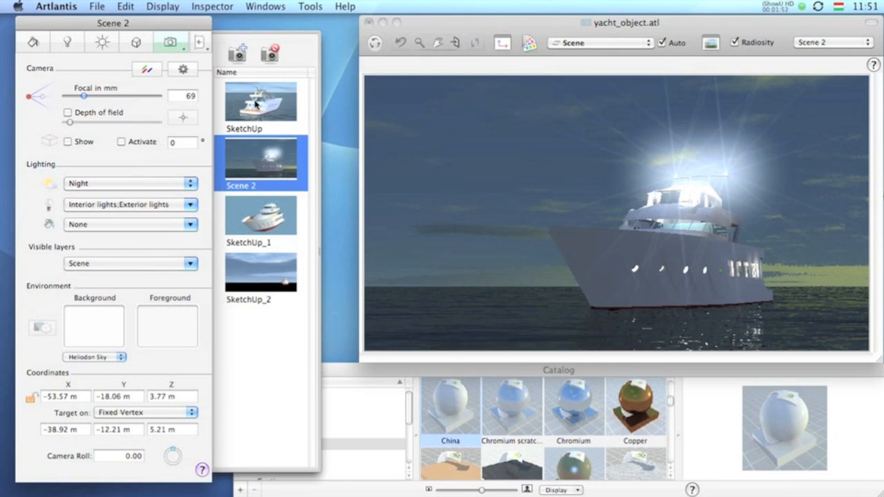
Reactivate the SketchUp view and start exporting the scene as an object
left_click(257, 104)
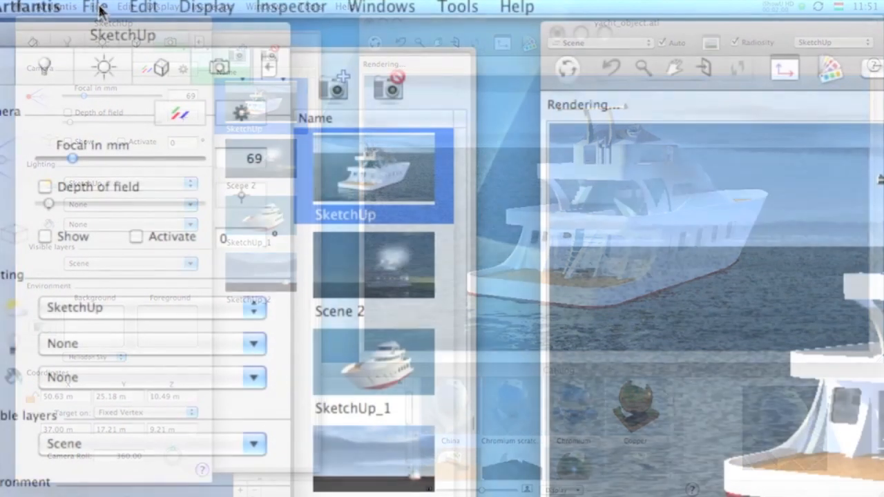
left_click(98, 7)
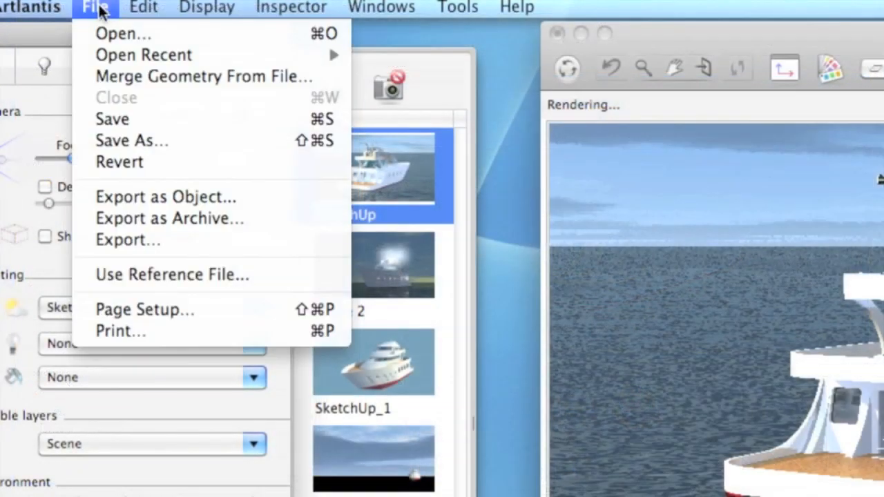
left_click(131, 194)
left_click_drag(510, 41, 502, 38)
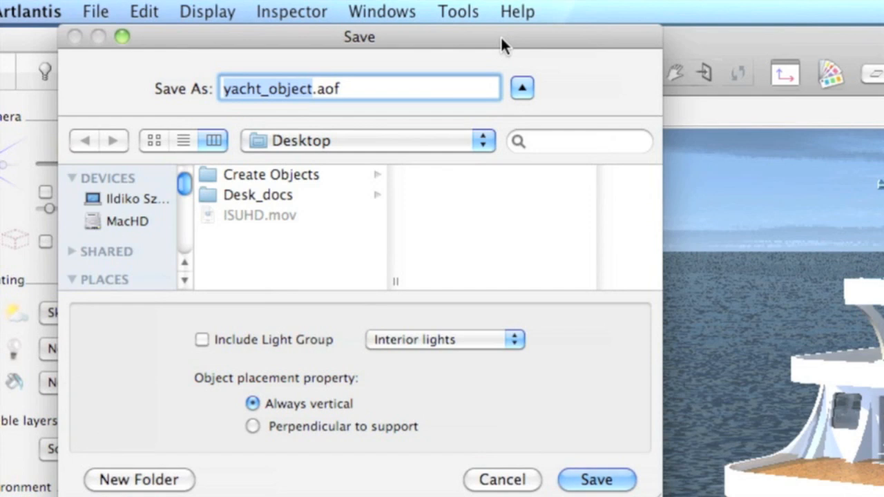
Create a folder named New Object on the Desktop as the export destination
left_click(154, 482)
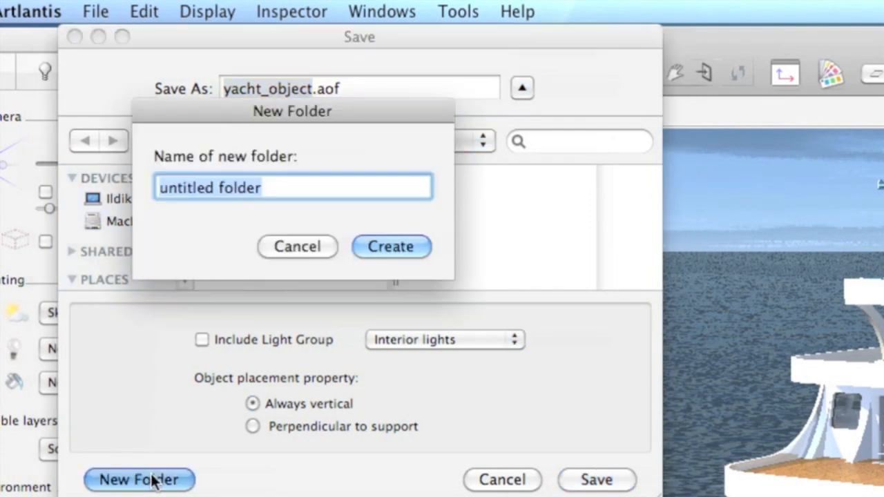
type("New")
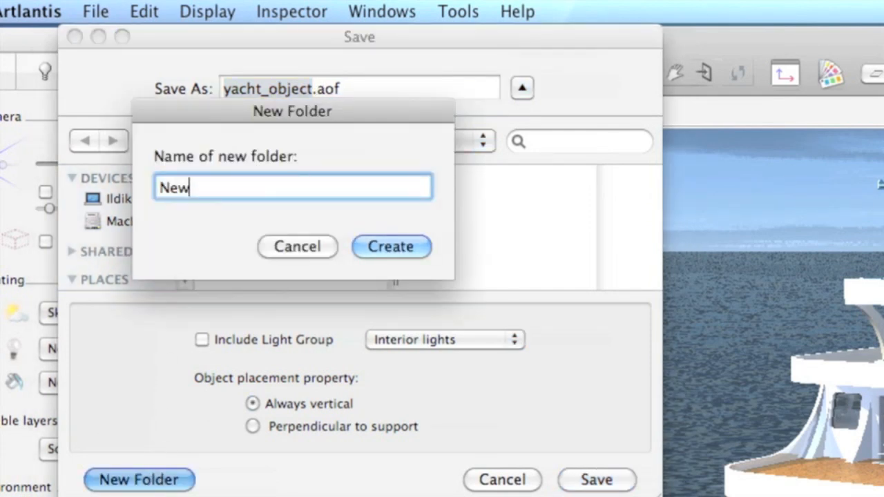
type(" Object")
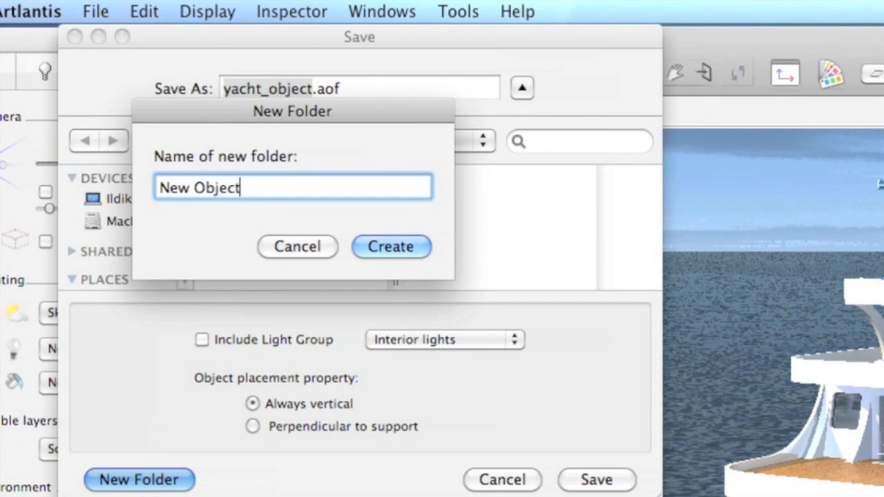
left_click(411, 249)
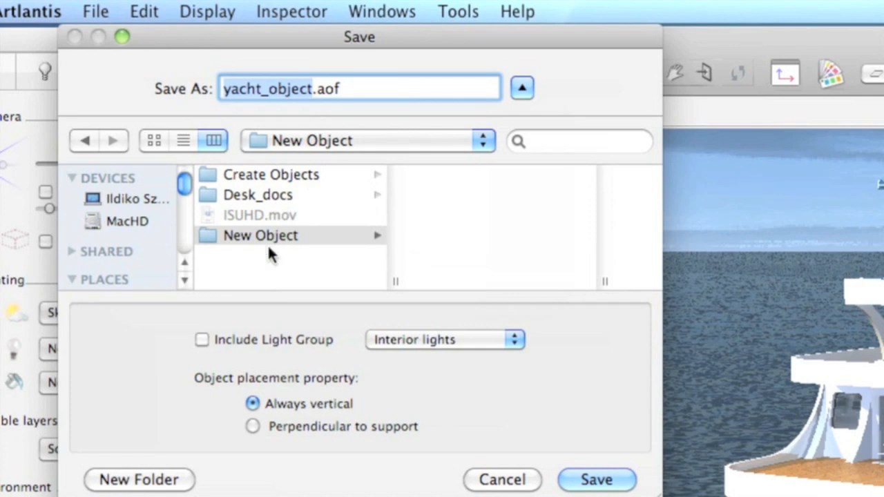
Include the Interior lights group in the exported object and save it as yacht_object.aof in the New Object folder
left_click(257, 340)
left_click(490, 339)
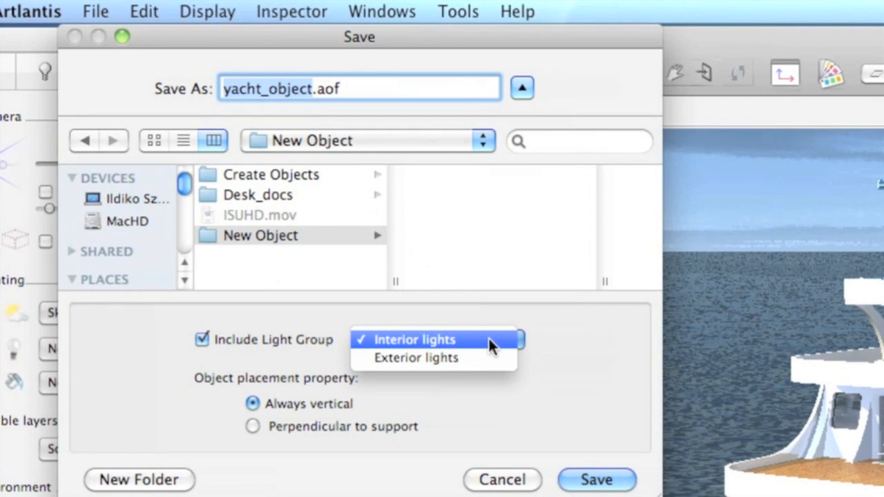
left_click(489, 338)
left_click(321, 426)
left_click(326, 403)
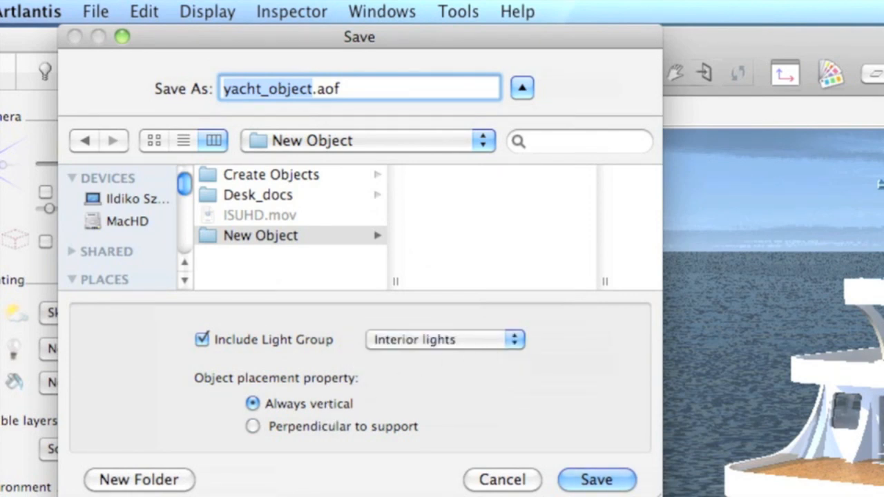
left_click(329, 422)
left_click(597, 479)
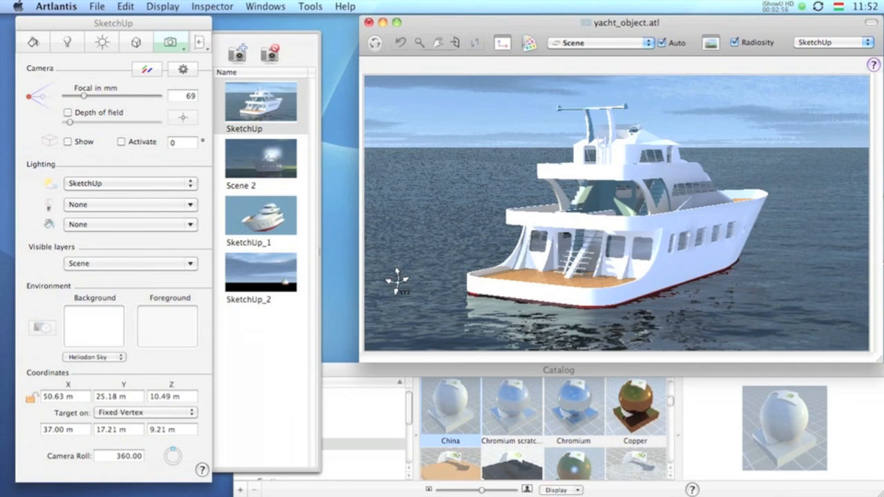
Add the New Object folder to the catalog
left_click(340, 454)
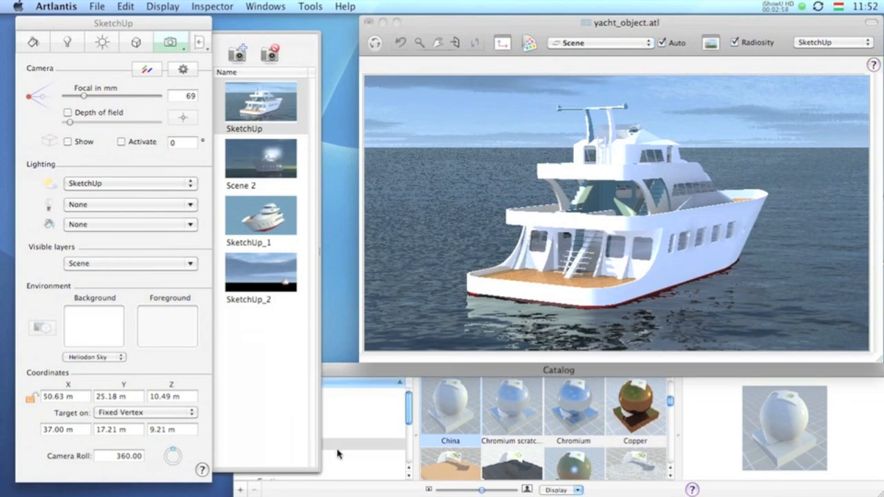
left_click(240, 490)
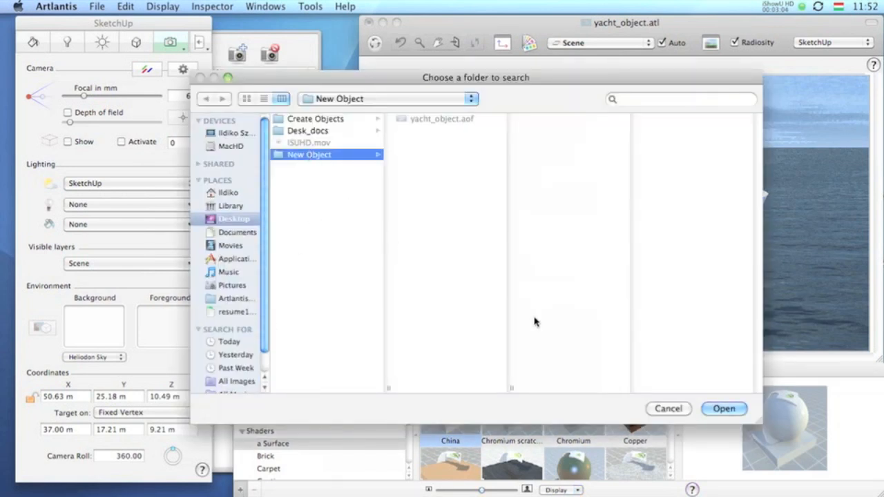
key("Return")
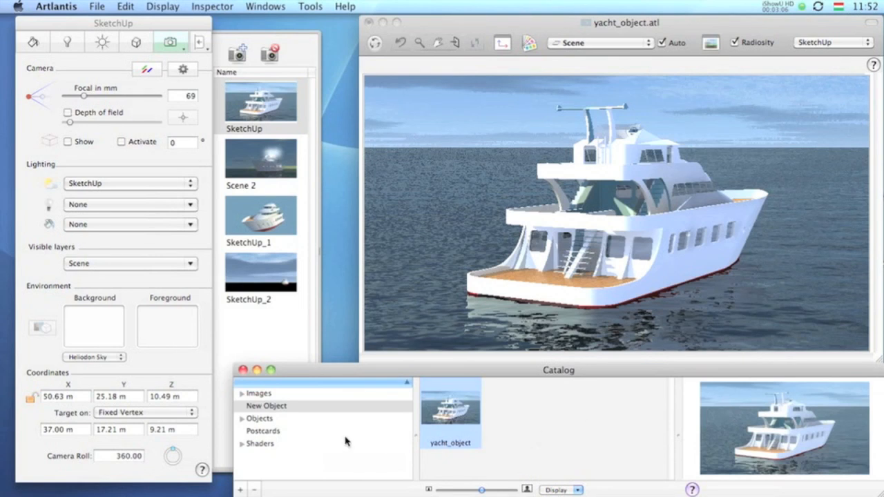
Activate the SketchUp_2 view and bring up the object settings with the hierarchy list hidden
left_click(260, 277)
left_click(260, 277)
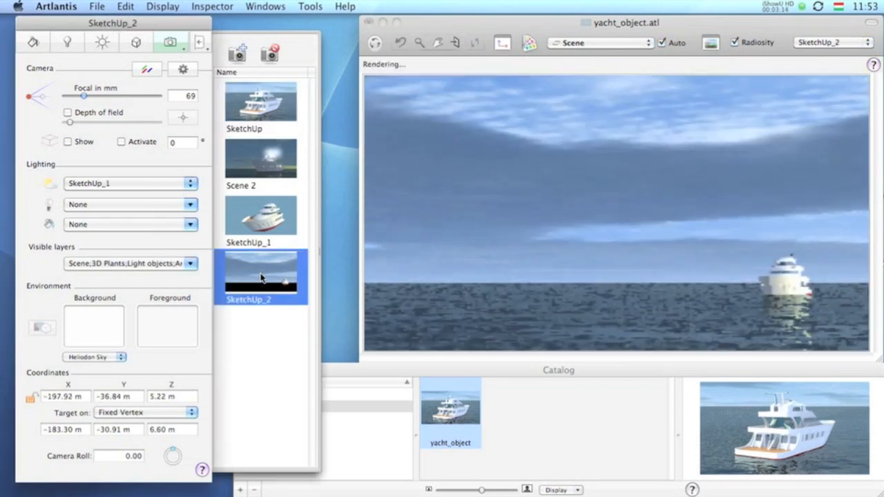
left_click(137, 42)
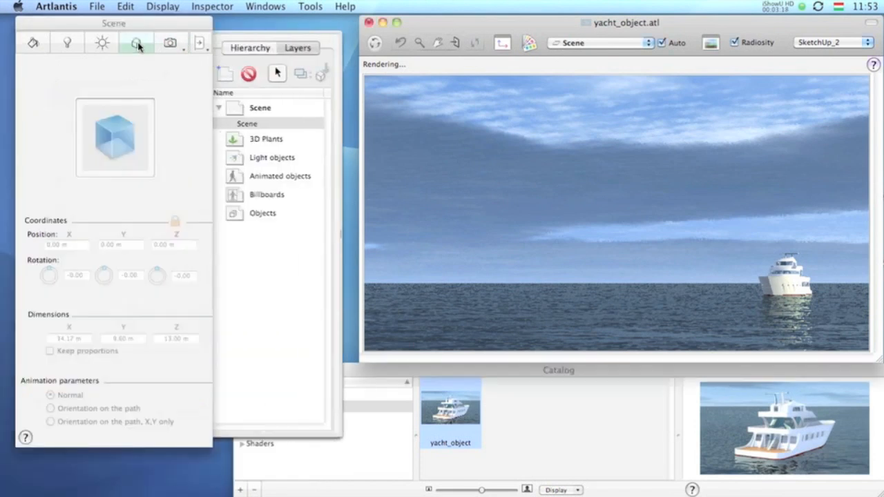
left_click(199, 44)
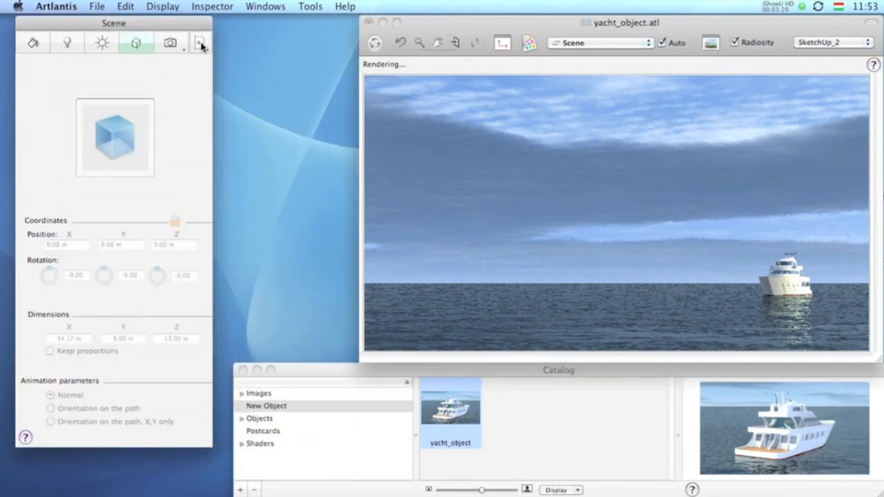
Place yacht_object from the catalog's New Object folder into the scene as a foreground yacht
left_click(449, 415)
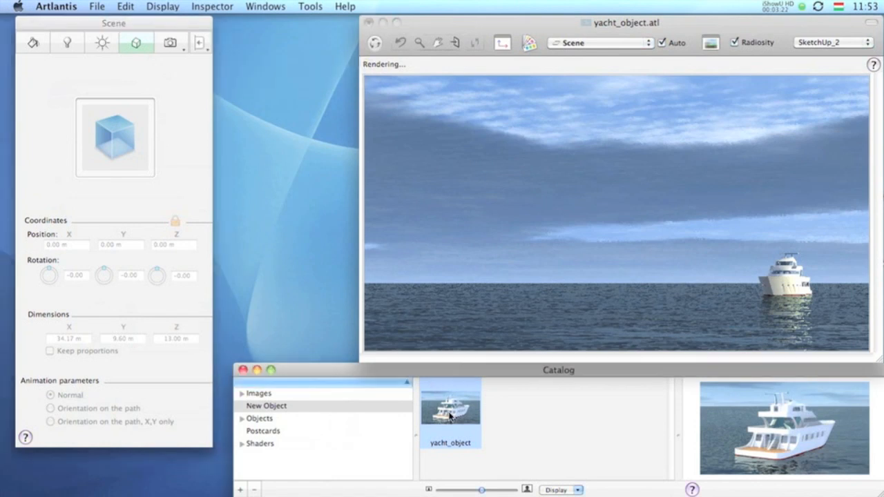
mouse_move(450, 414)
left_mouse_down()
mouse_move(494, 325)
mouse_move(524, 319)
left_mouse_up()
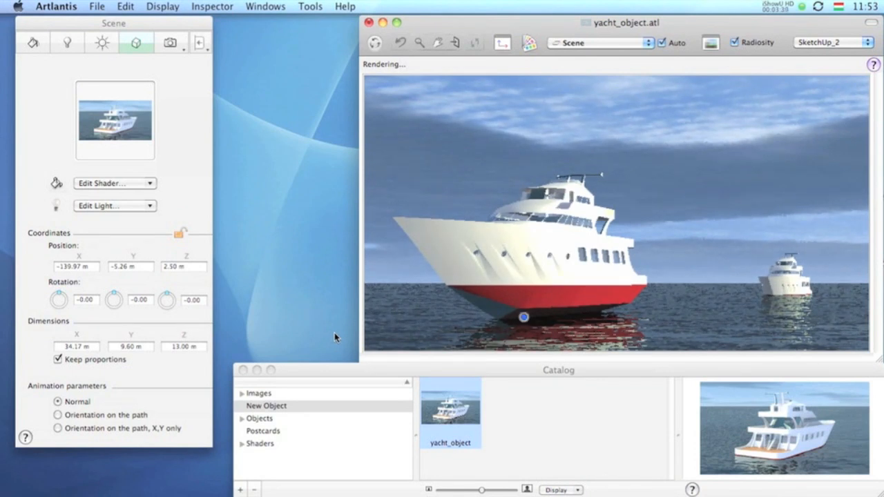
Try to set the placed yacht's Z position to 0
left_click(186, 268)
left_click(186, 268)
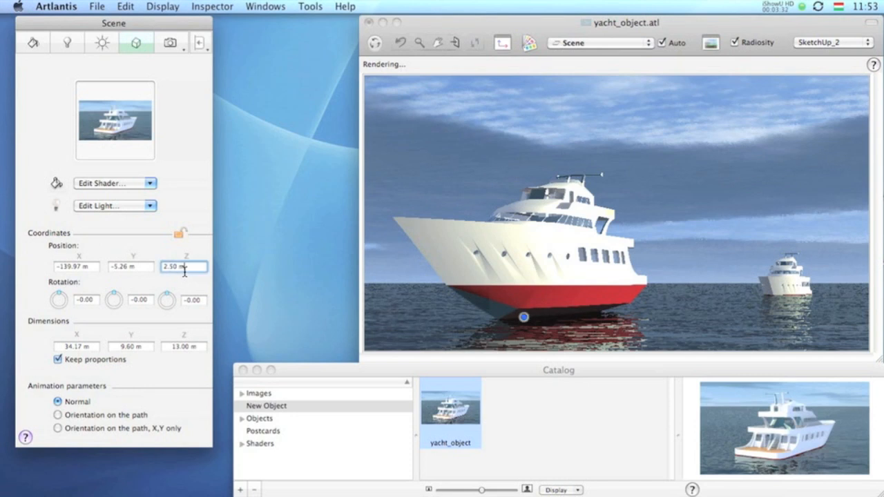
left_click_drag(187, 268, 161, 270)
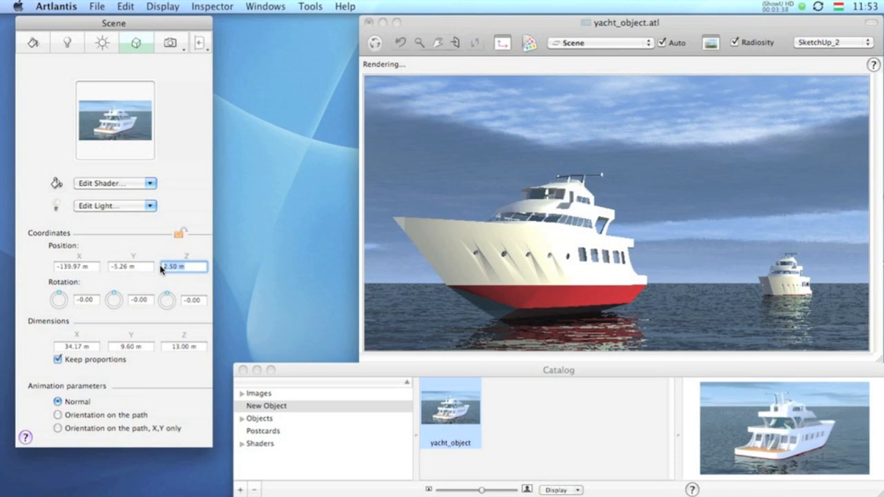
type("0")
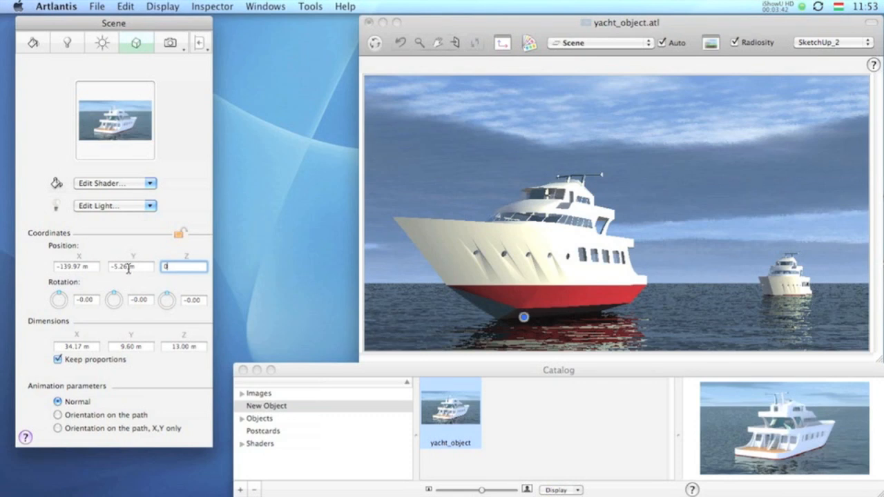
left_click(128, 267)
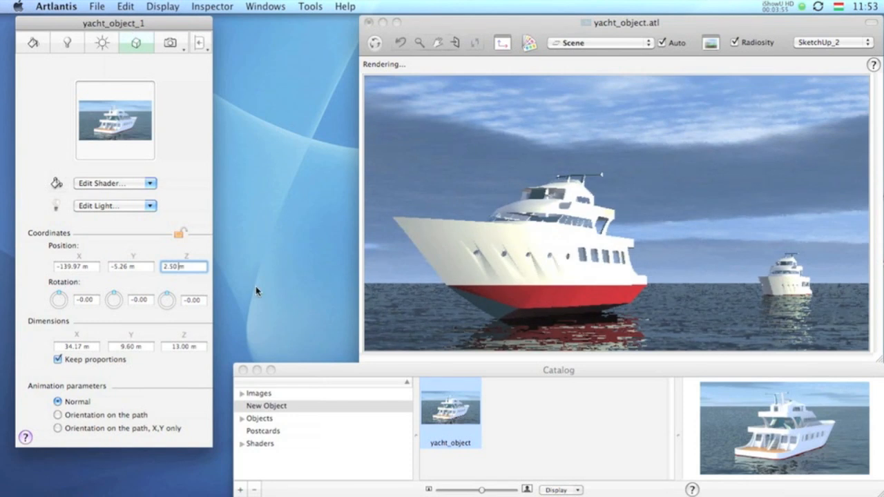
Raise the foreground yacht's insertion point to its waterline in the 2D side view and reposition it at about X -148.6 m, Y -12.4 m
left_click(458, 103)
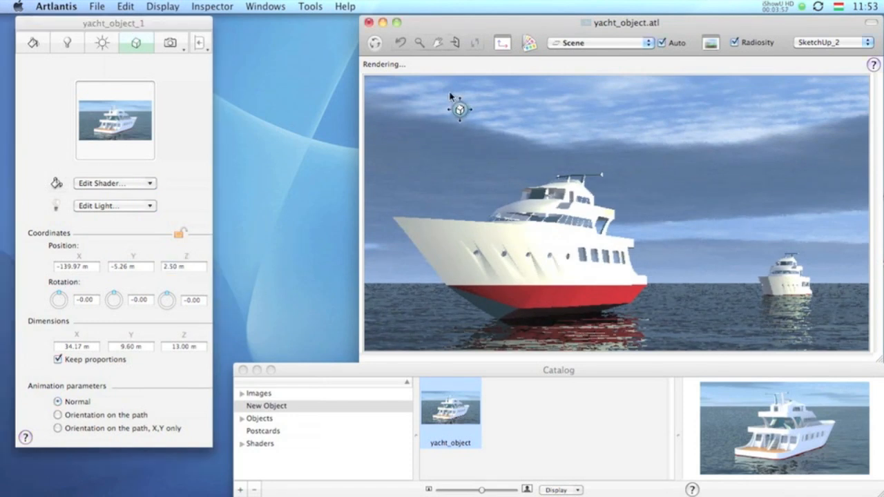
left_click(502, 43)
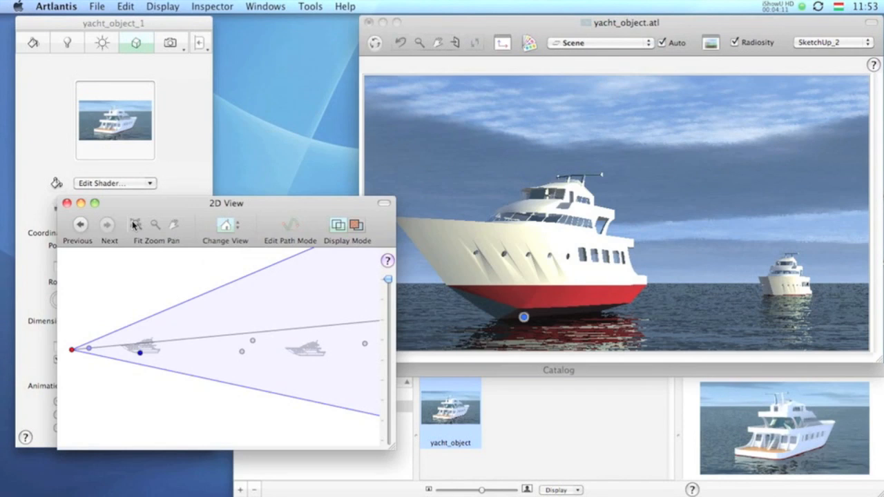
left_click(154, 225)
left_click_drag(114, 323, 166, 374)
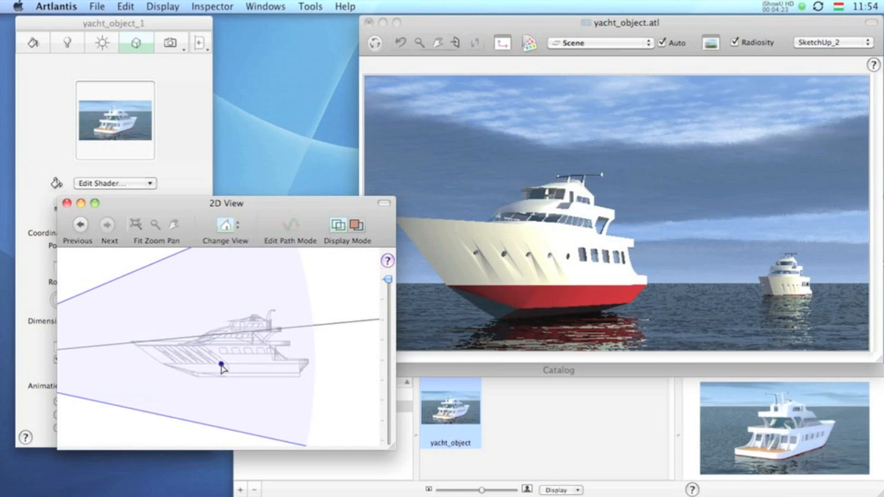
left_click(66, 203)
left_click_drag(412, 272, 392, 342)
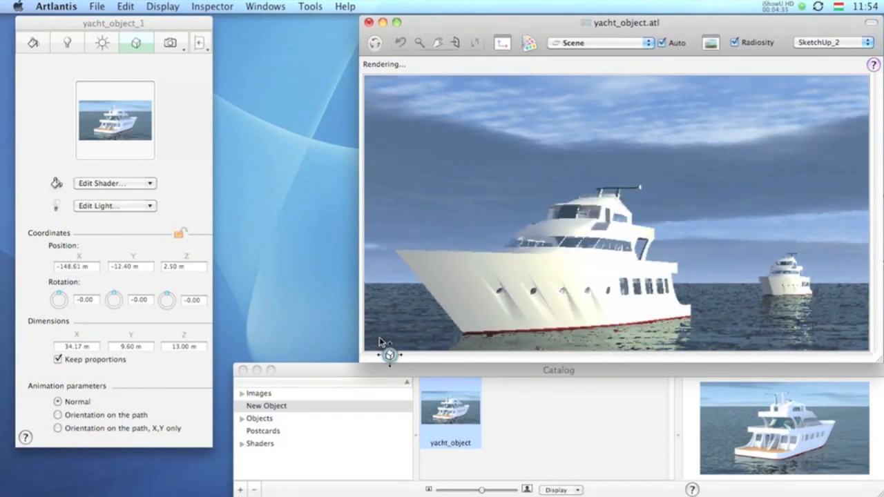
Look through the shaders and lights available for editing in the placed yacht object
left_click(136, 186)
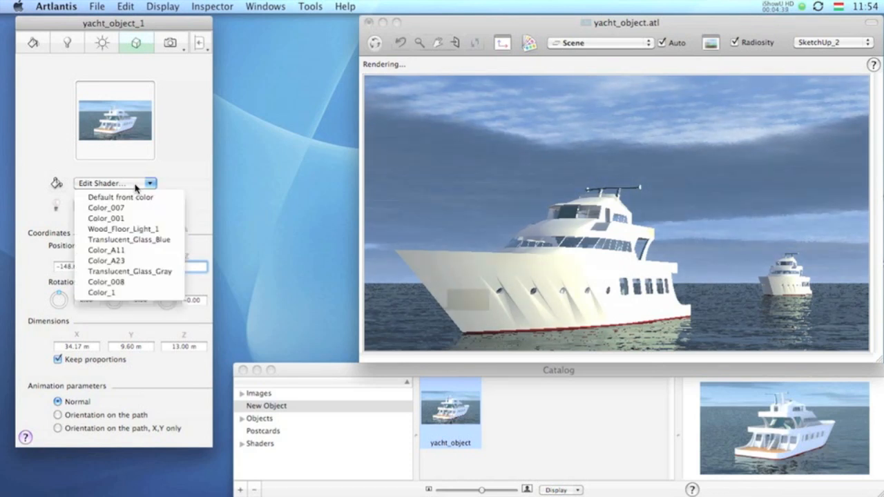
left_click(136, 188)
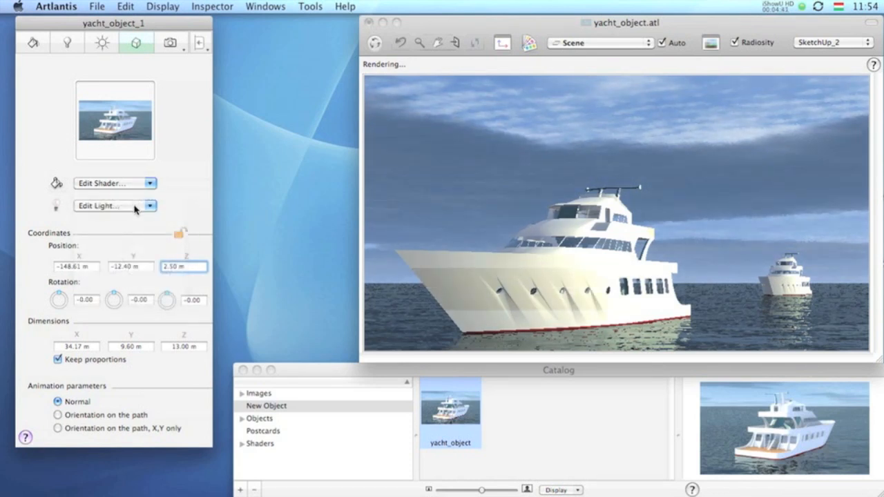
left_click(136, 208)
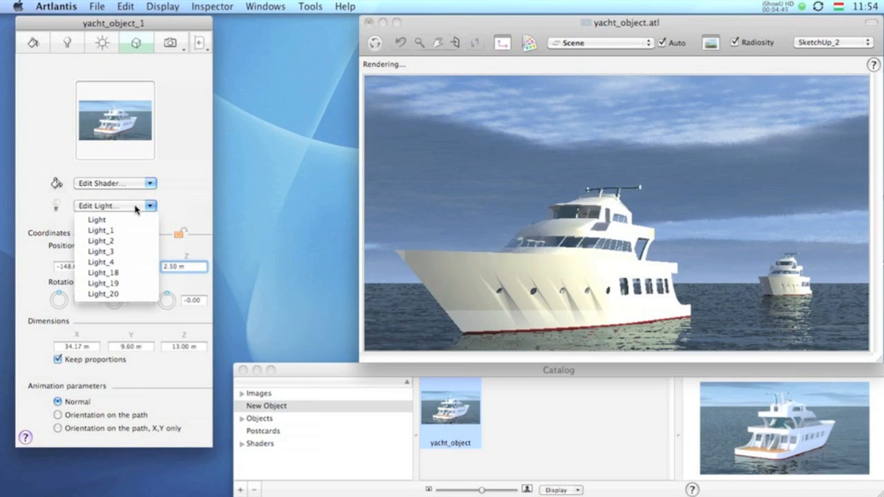
left_click(136, 209)
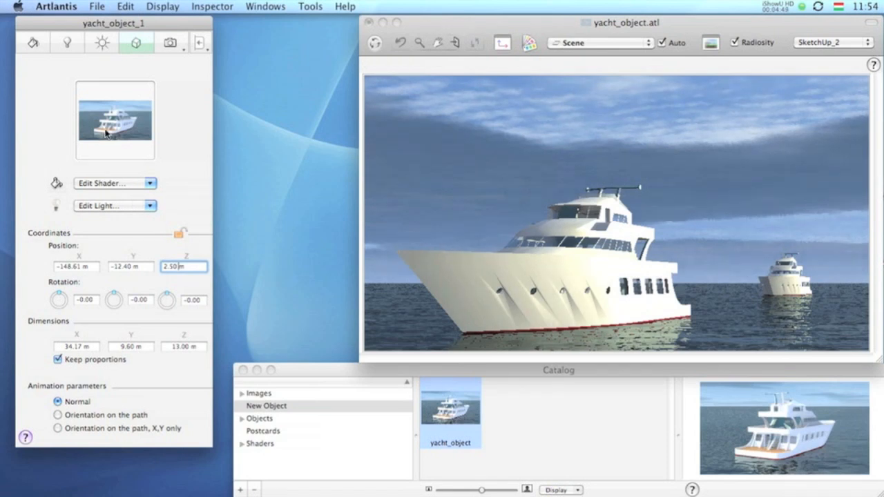
Check whether the scene containing the placed yacht can be exported as an object
left_click(101, 8)
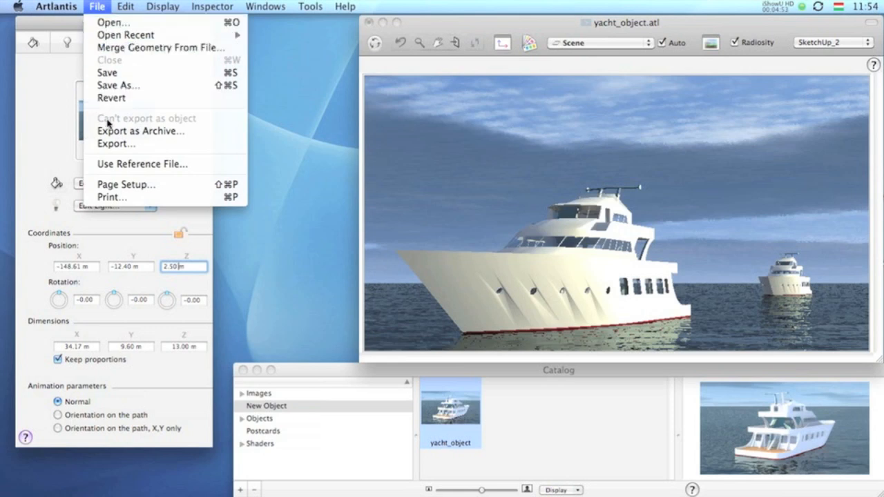
mouse_move(108, 124)
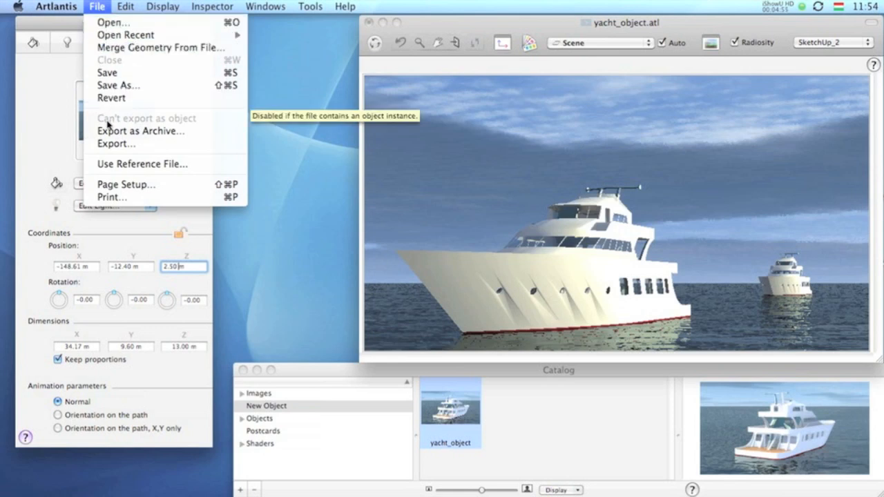
left_click(108, 125)
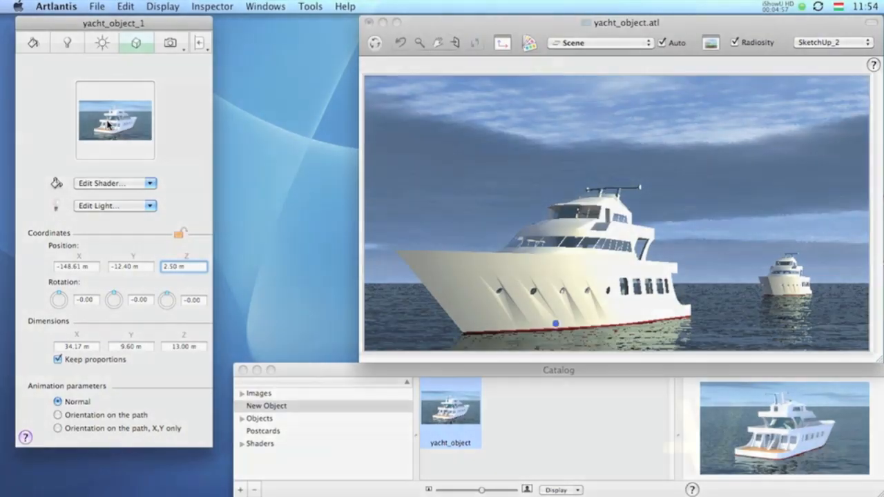